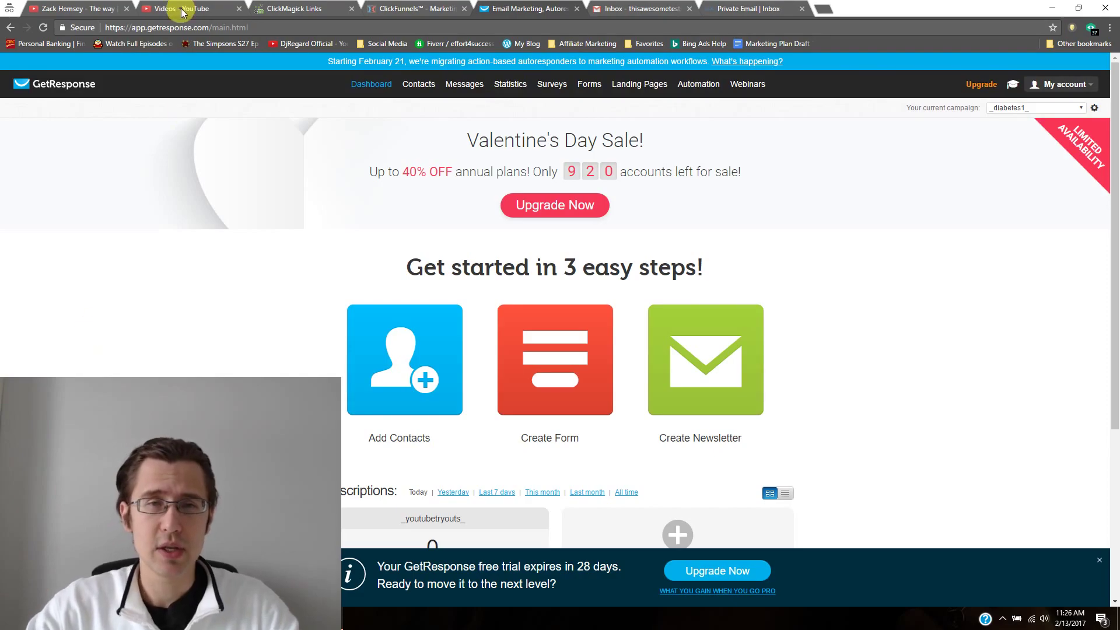
Step: Look over GetResponse's time-based autoresponders list, then return to the dashboard
mouse_move(472, 87)
click(480, 162)
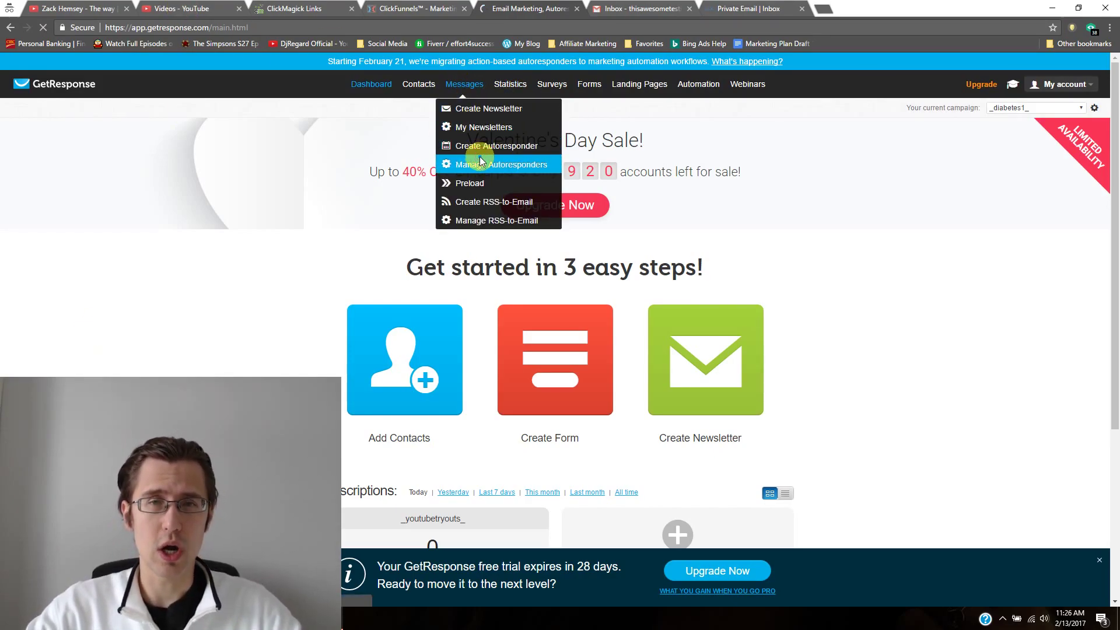
mouse_move(471, 197)
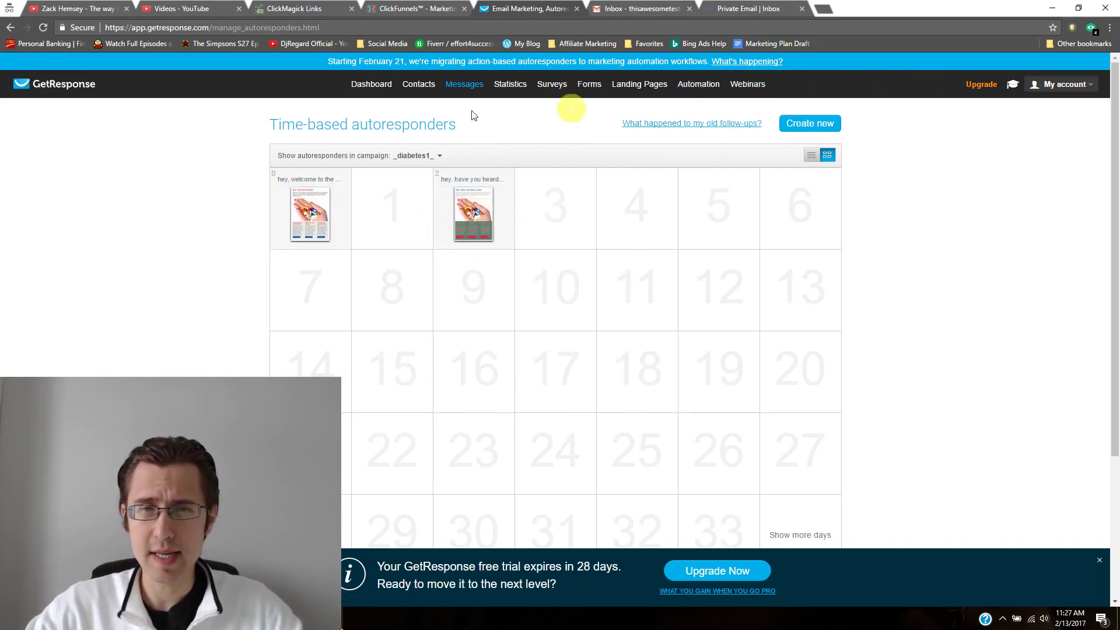
click(367, 84)
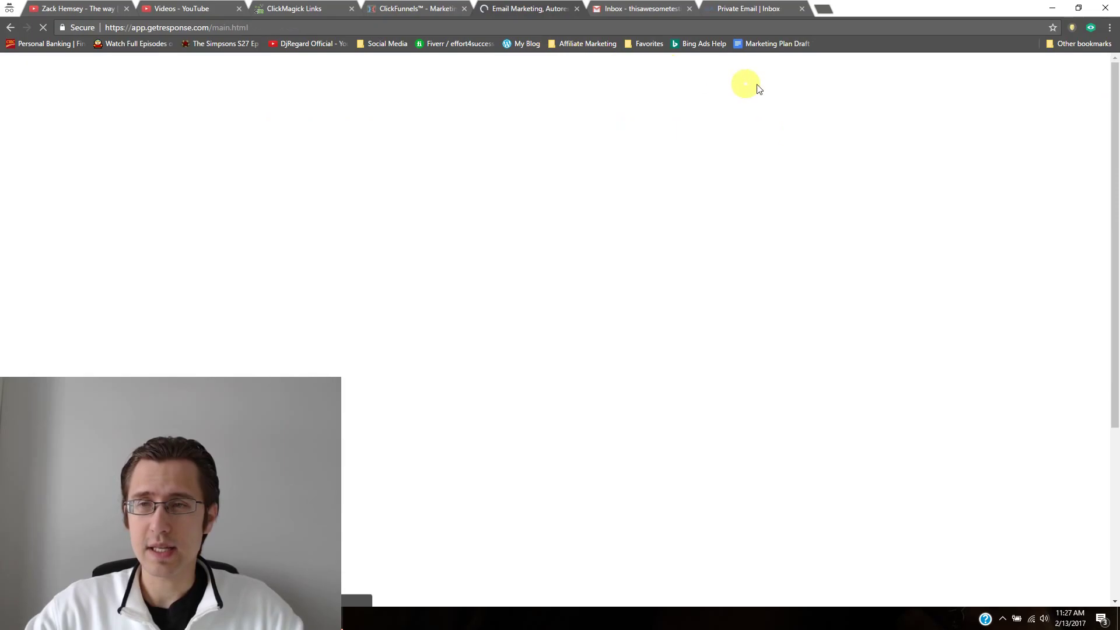
Step: Copy the default API key from GetResponse's API & OAuth settings and switch to ClickFunnels
click(1055, 86)
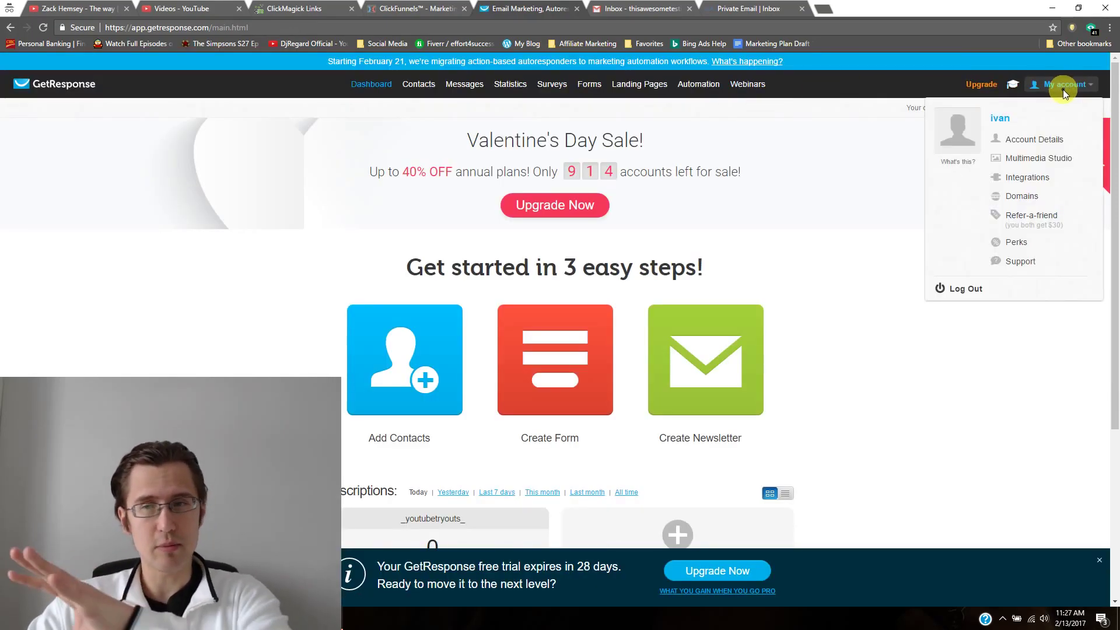
click(1034, 140)
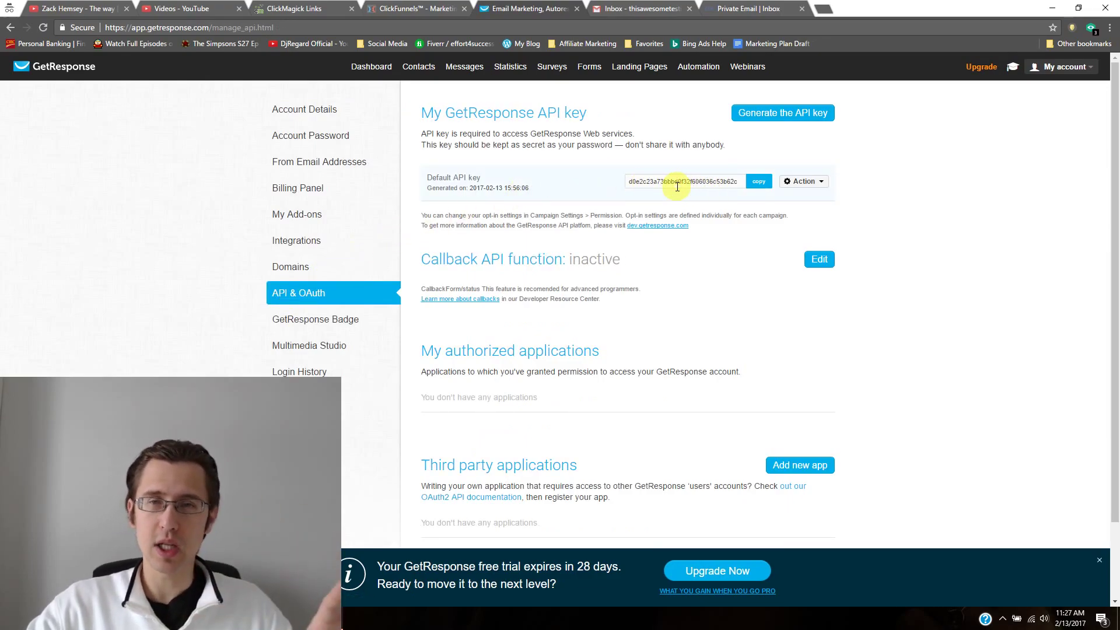
click(758, 184)
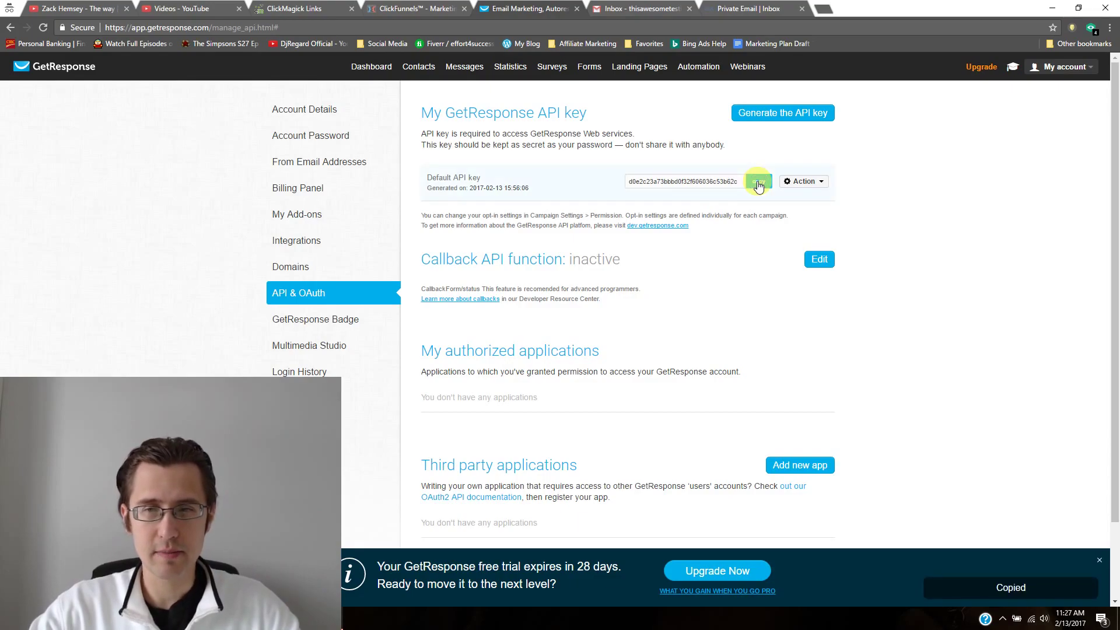
click(414, 8)
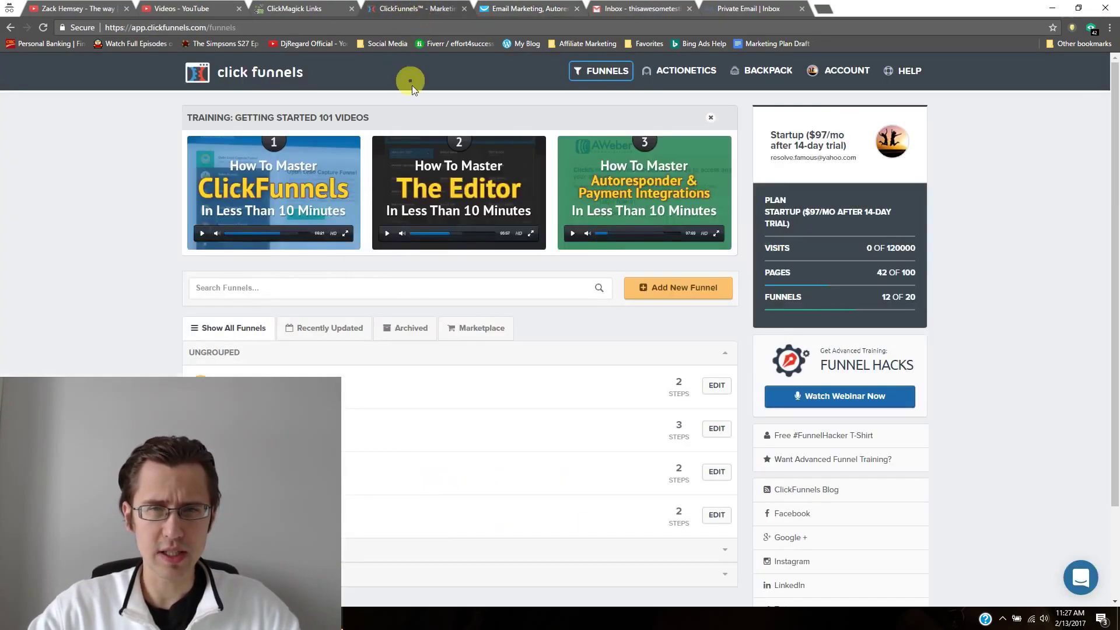
Step: Open Integrations from the ClickFunnels Account menu
click(841, 71)
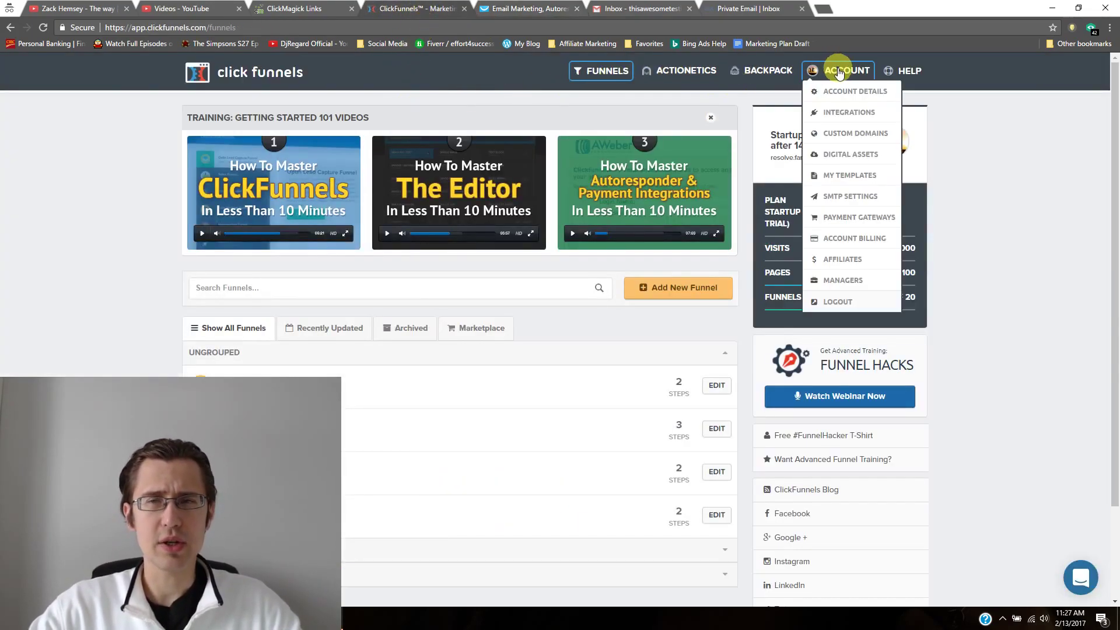
click(848, 114)
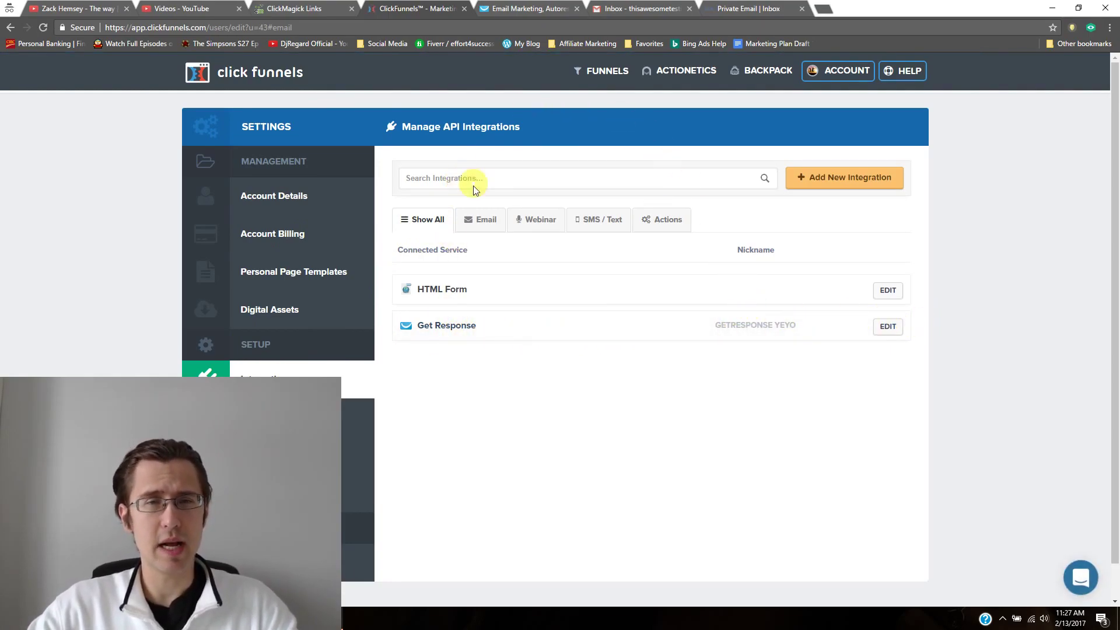
Step: Add a Getresponse integration nicknamed 'autoresponders' using the pasted API key
click(843, 177)
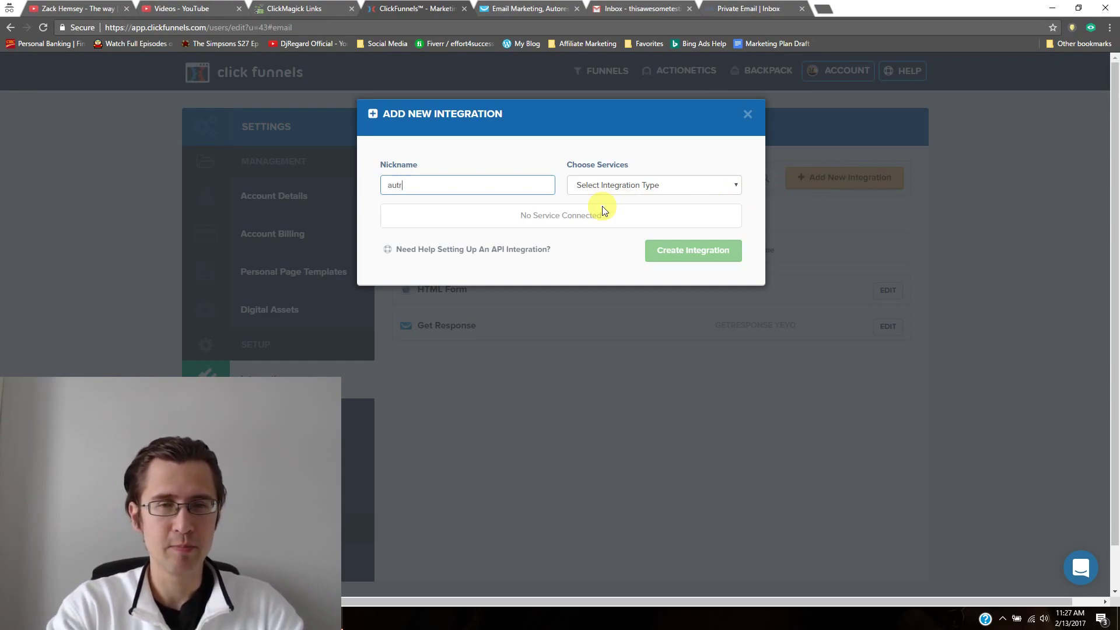
text(autoresponders)
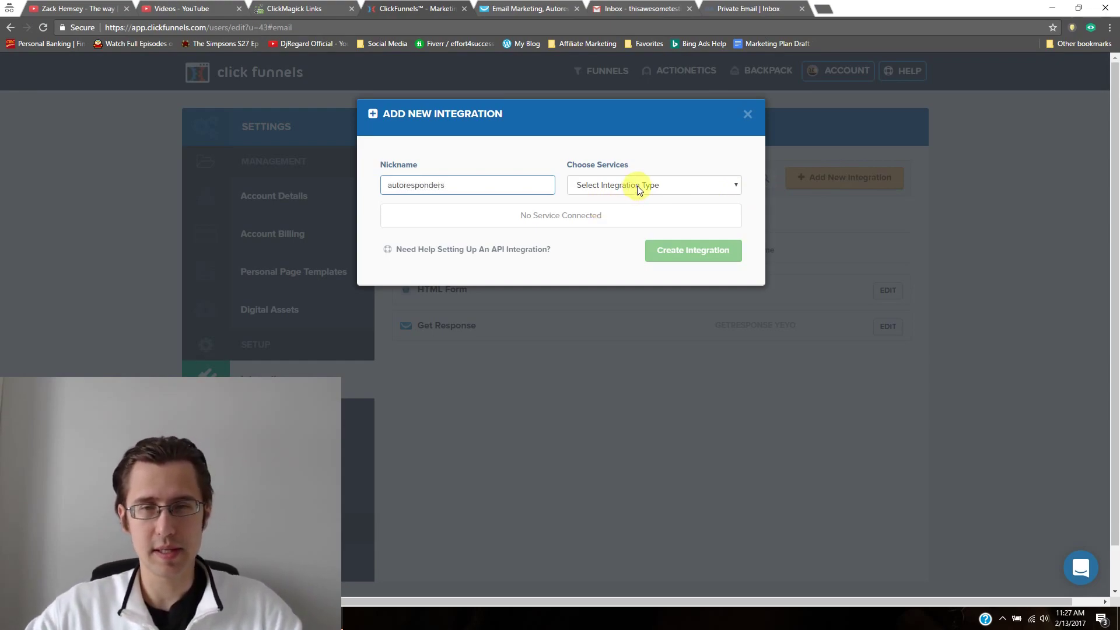
click(637, 185)
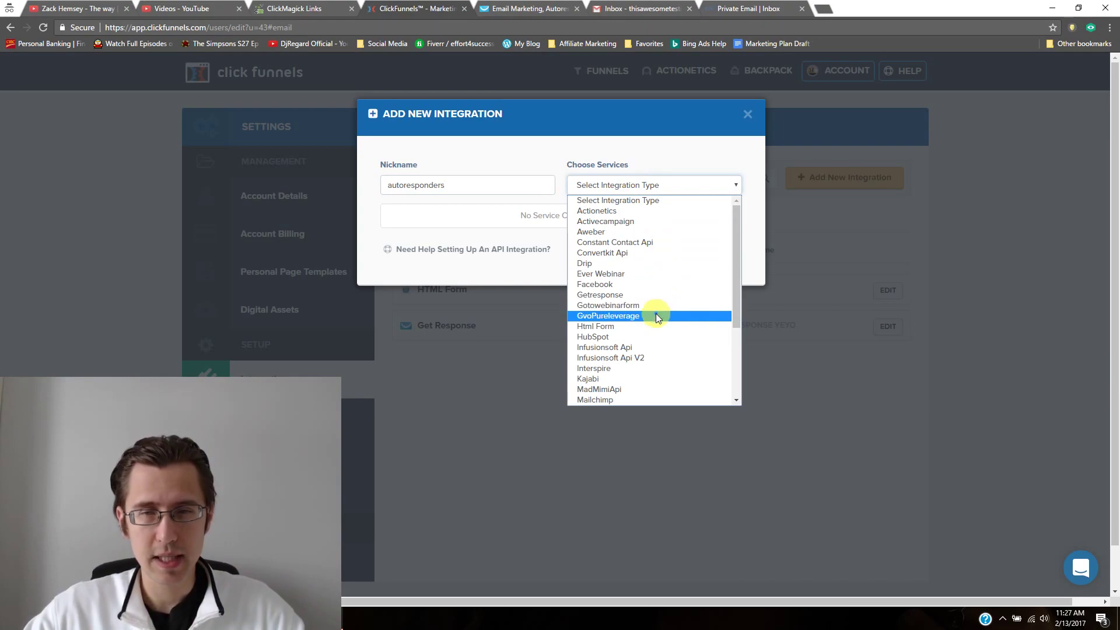
click(635, 299)
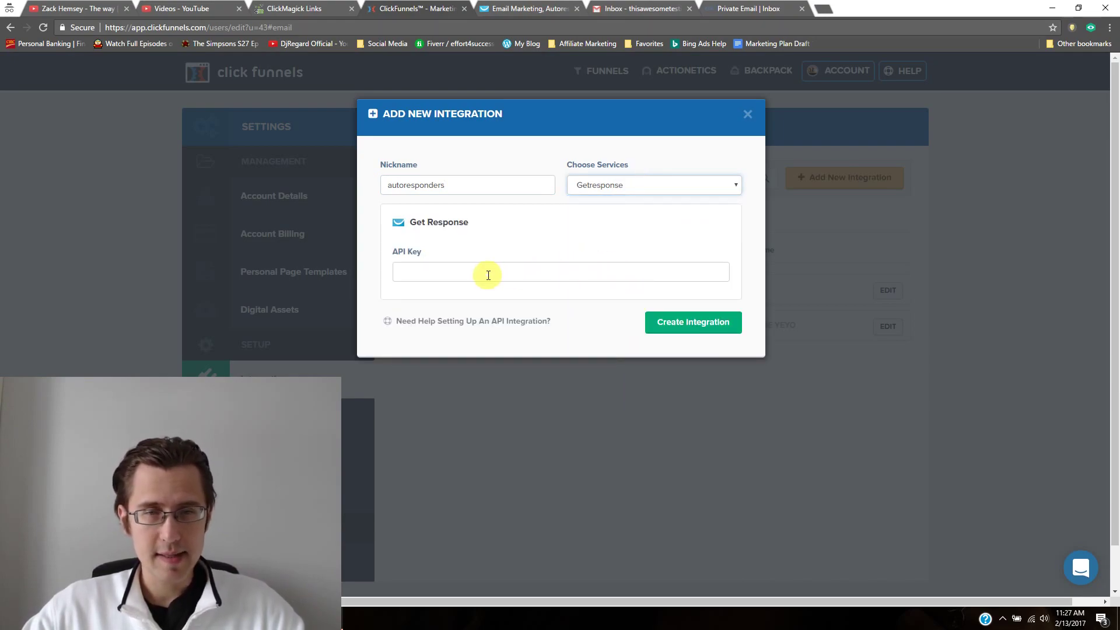
click(492, 270)
key(ctrl+v)
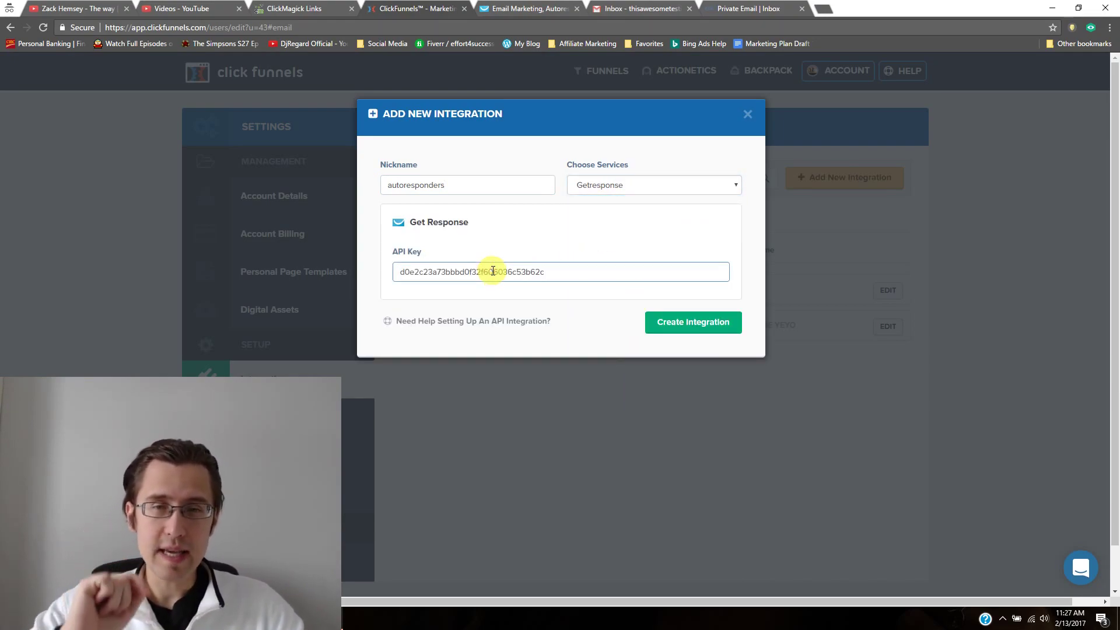
click(698, 322)
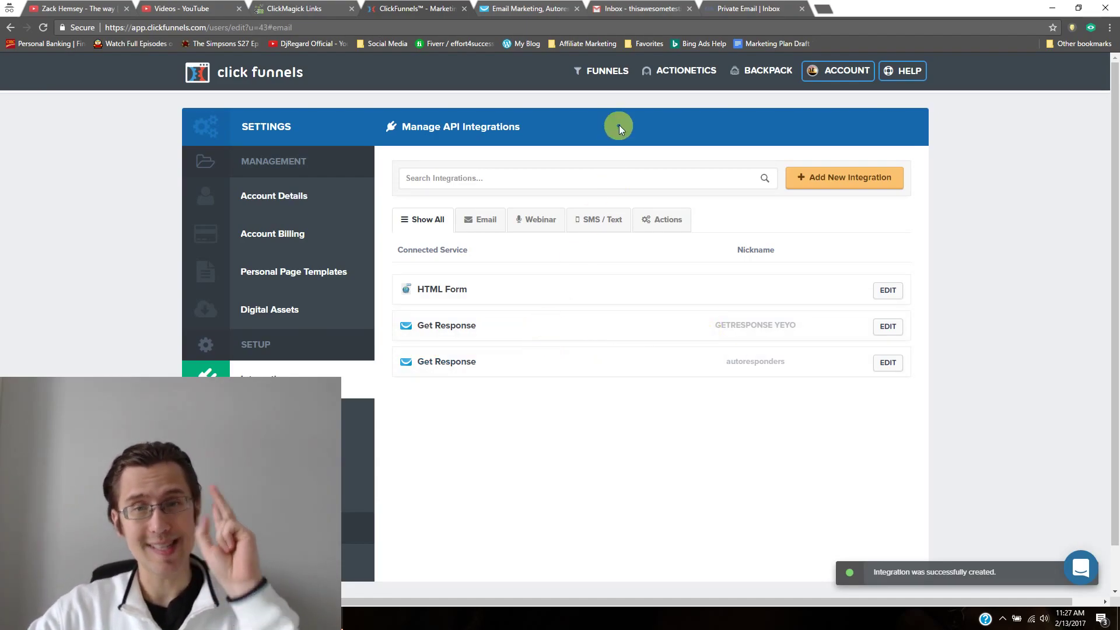
Step: Open the Diabetes Test funnel's original Optin page, The Diabetes Loophole, in the editor
click(607, 71)
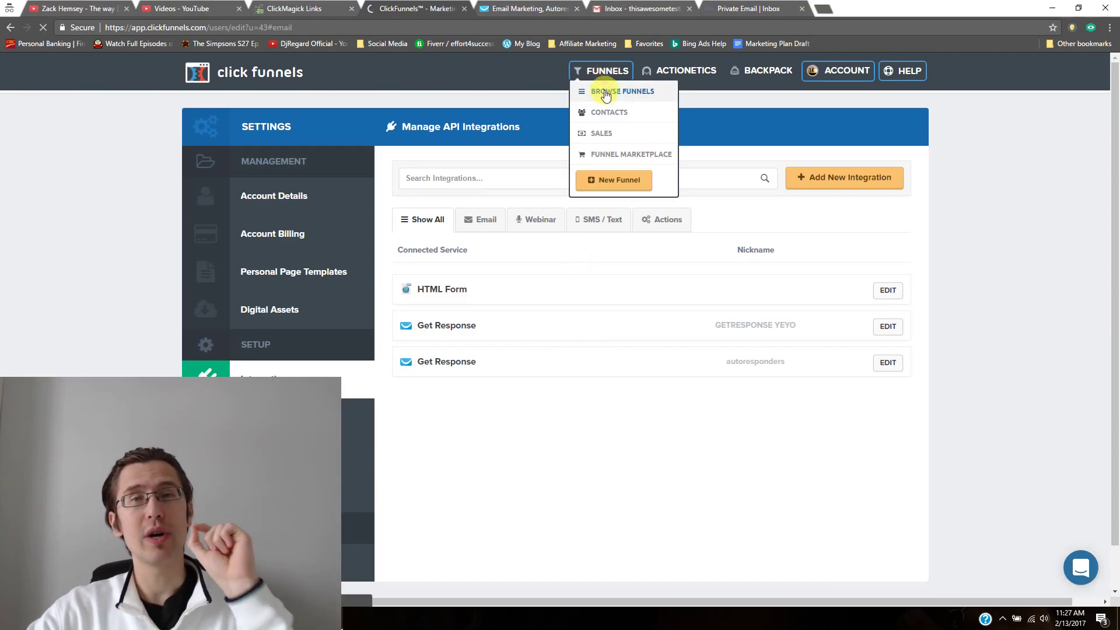
click(604, 92)
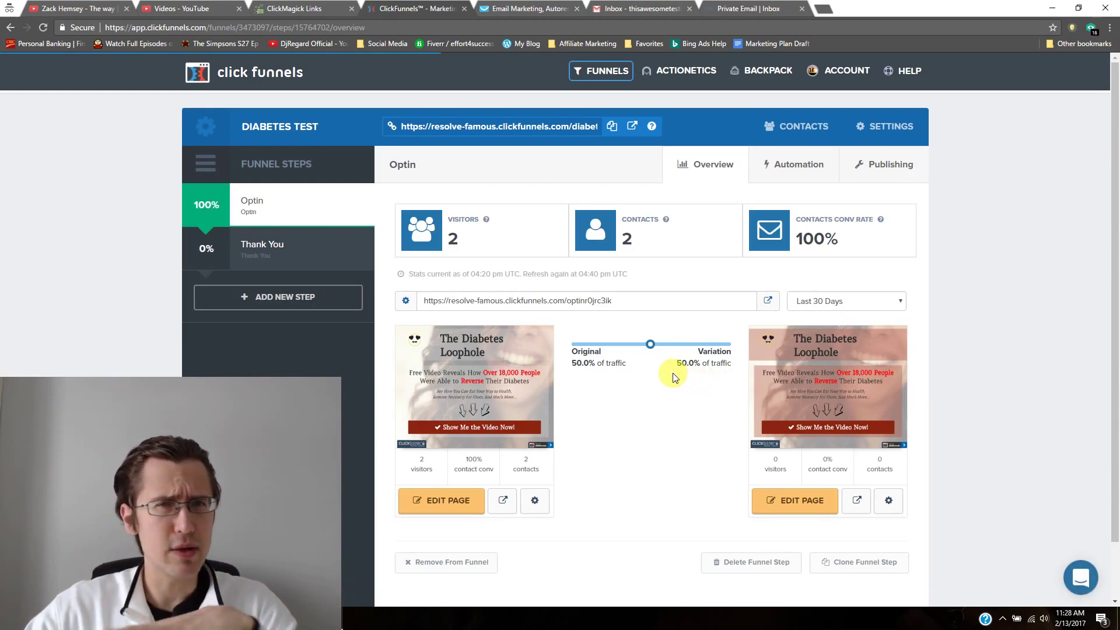
click(461, 509)
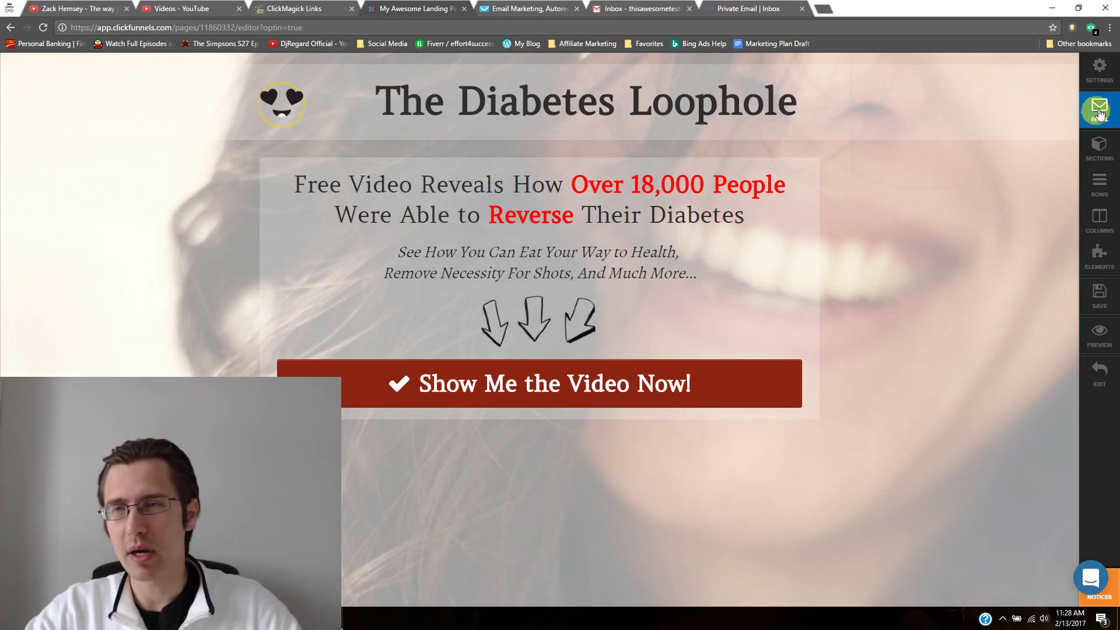
Step: Connect the page's email to autoresponders, Add To Campaign _diabetes1_, save, and exit the editor
click(1103, 110)
click(998, 213)
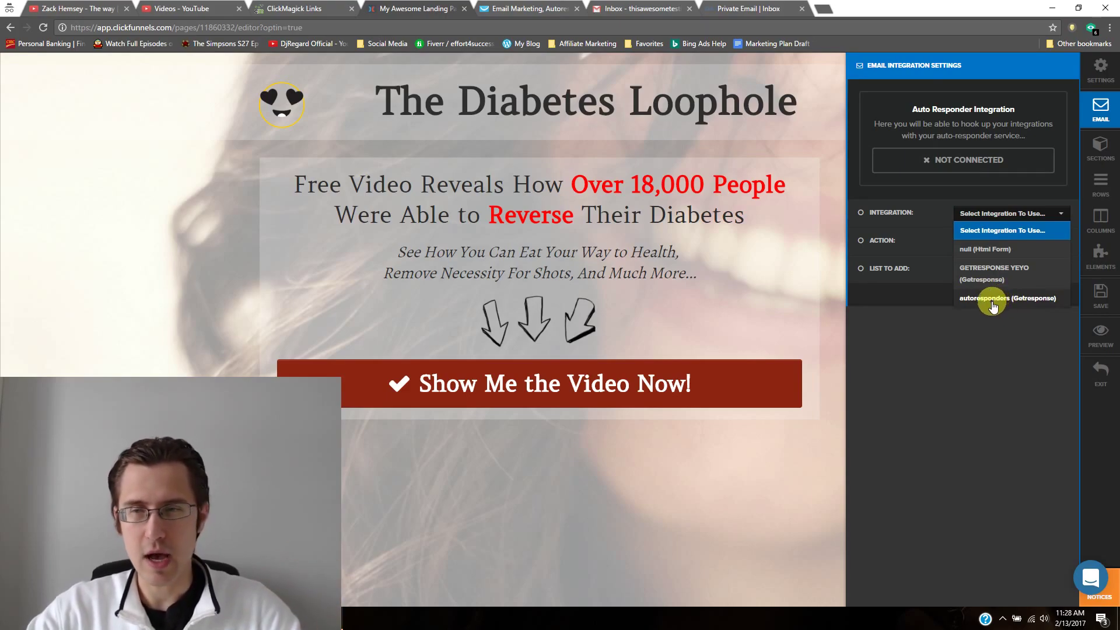
click(1002, 300)
click(981, 241)
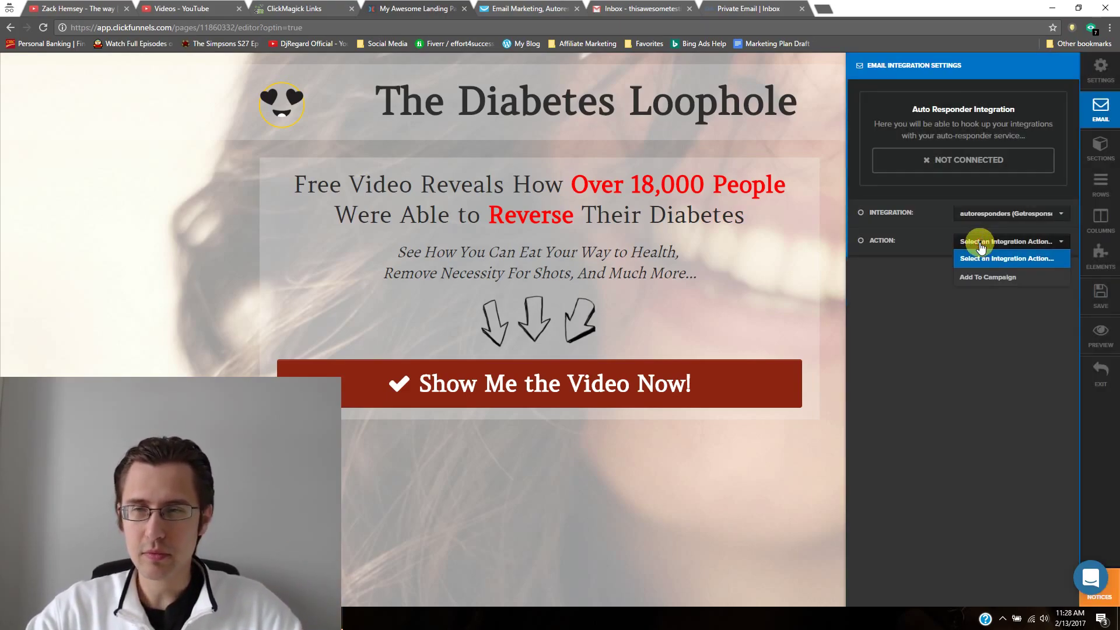
click(992, 279)
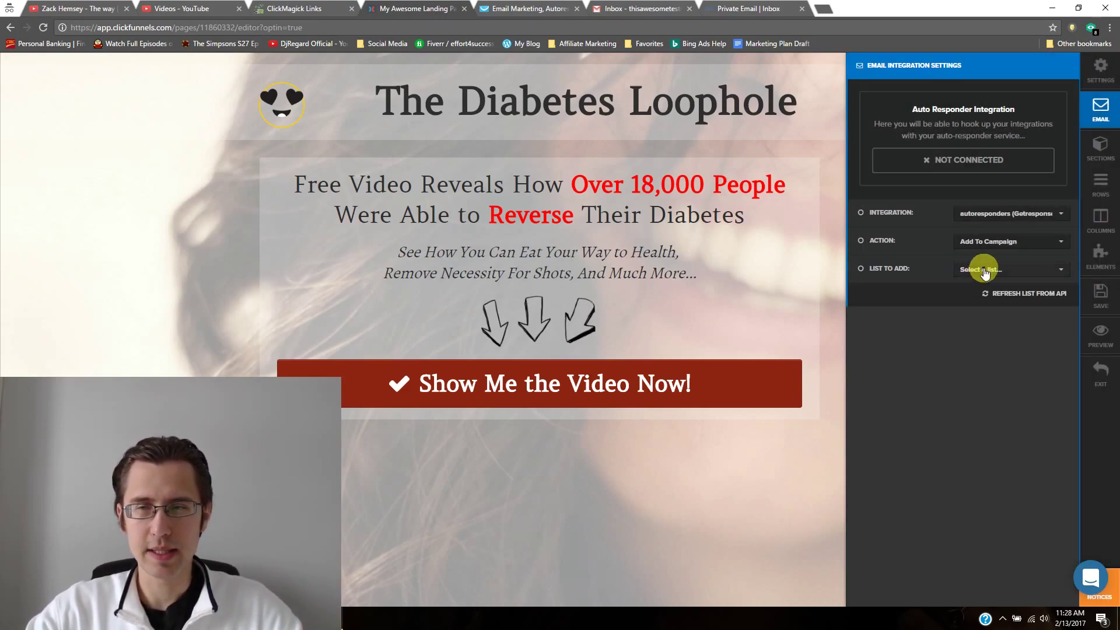
click(983, 269)
click(985, 324)
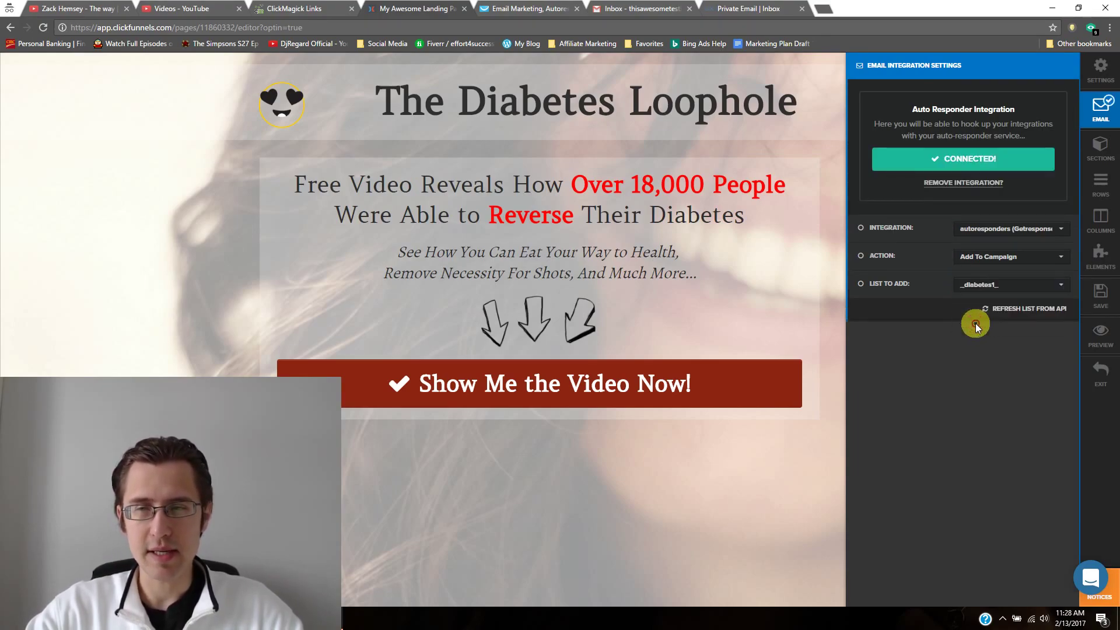
click(1098, 297)
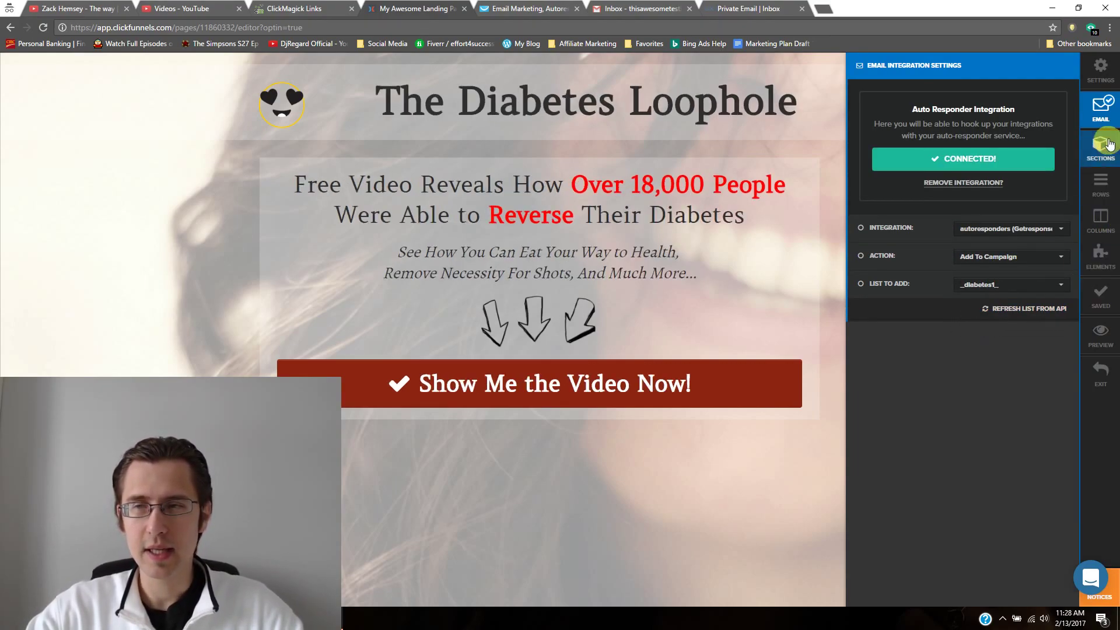
click(1100, 114)
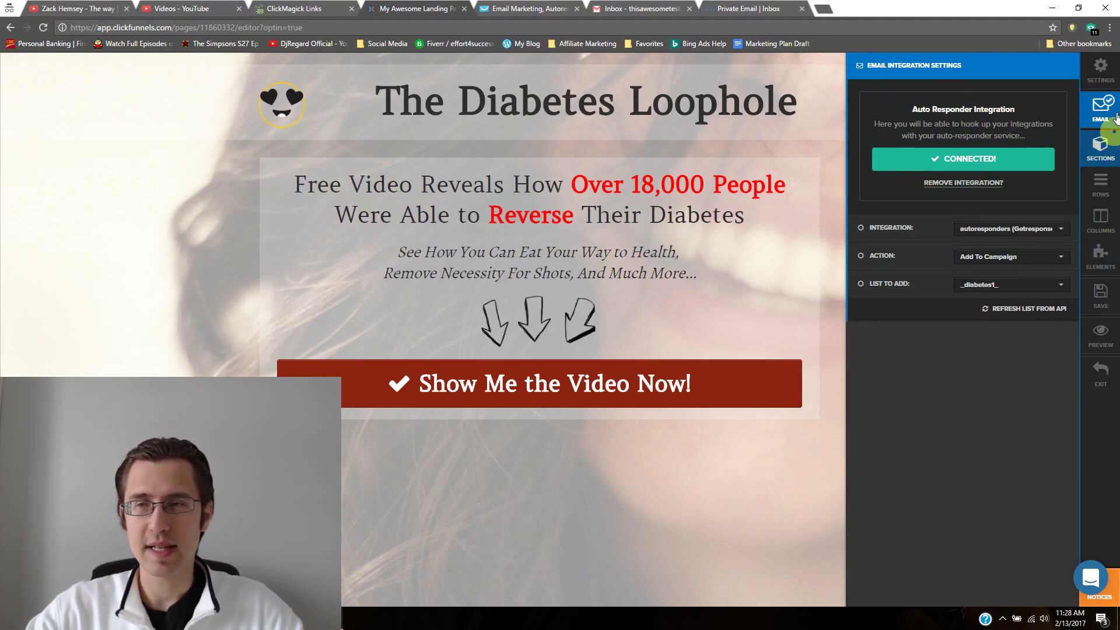
click(1105, 382)
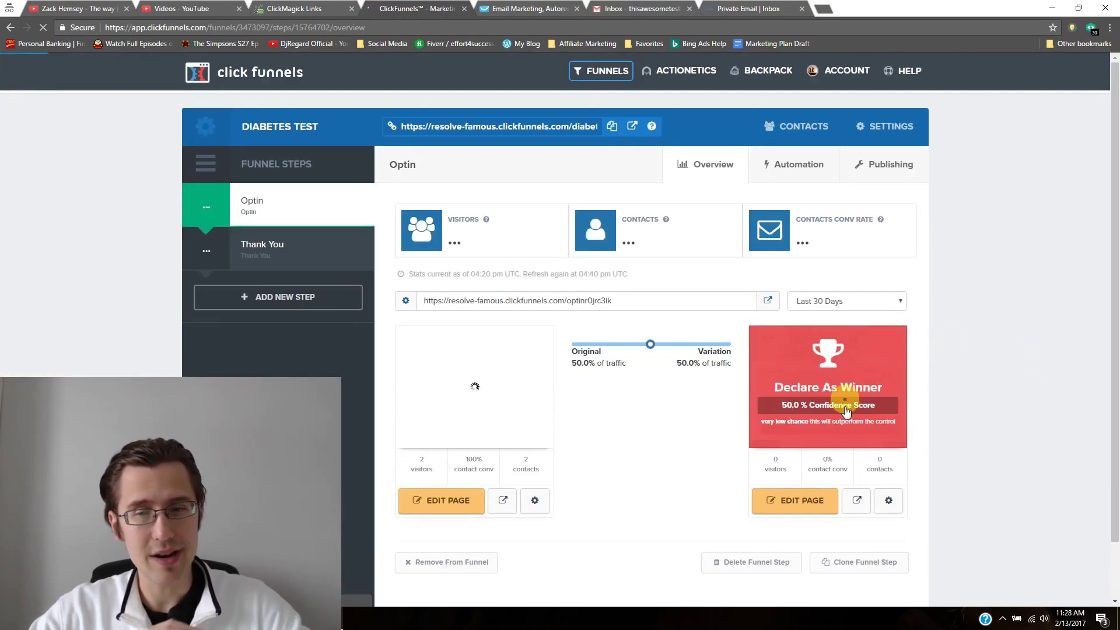
Step: Set the variation page's email to GetResponse, Add To Campaign _diabetes1_, then save and exit
right_click(779, 504)
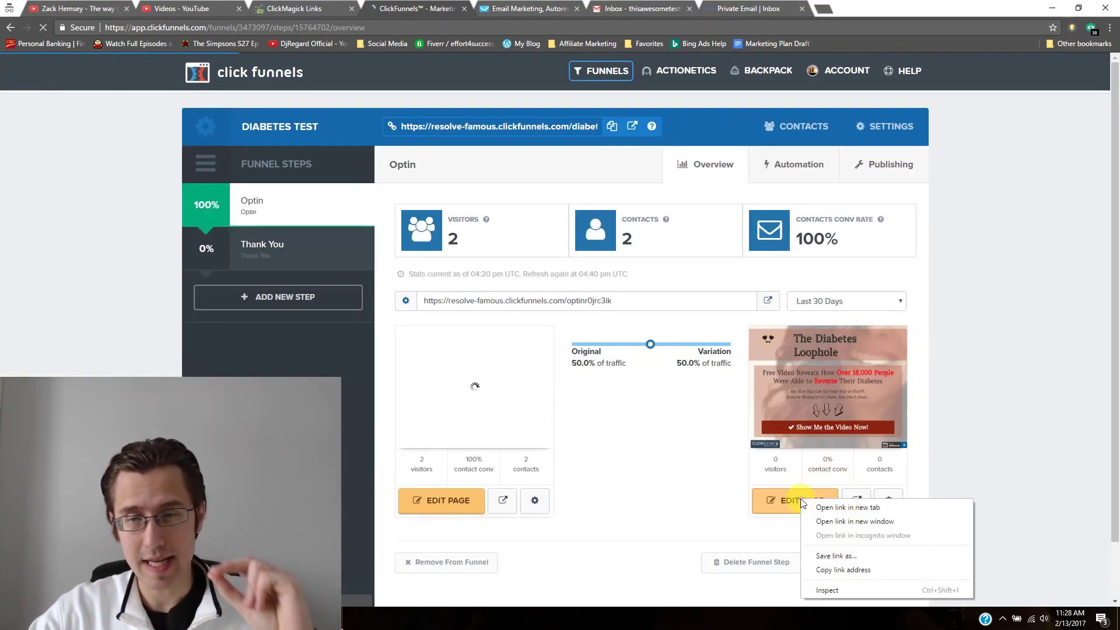
click(778, 507)
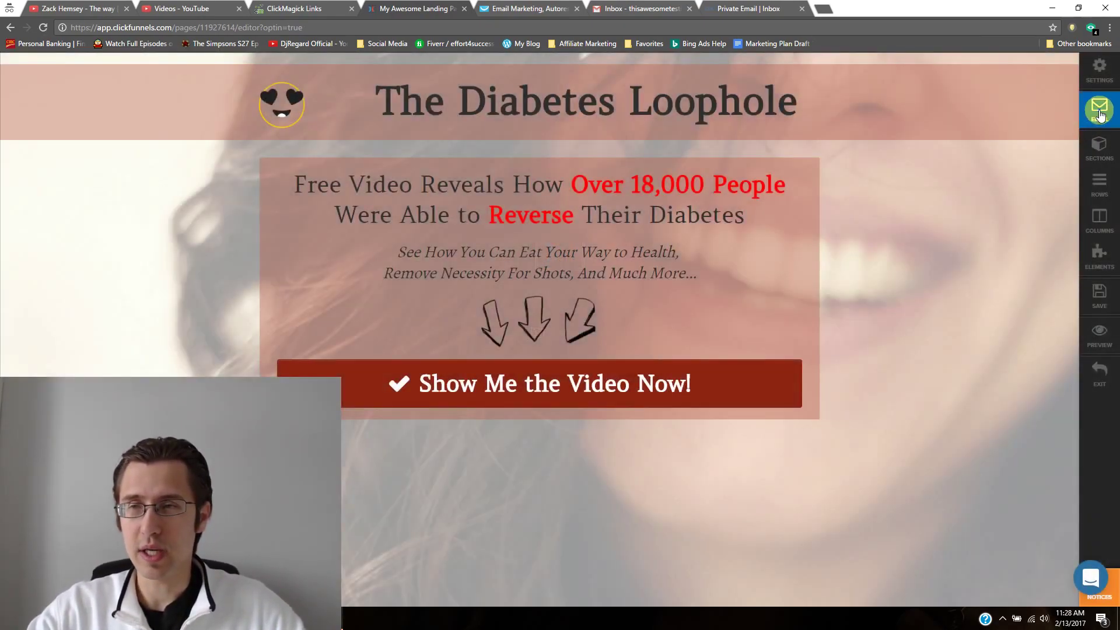
click(1097, 110)
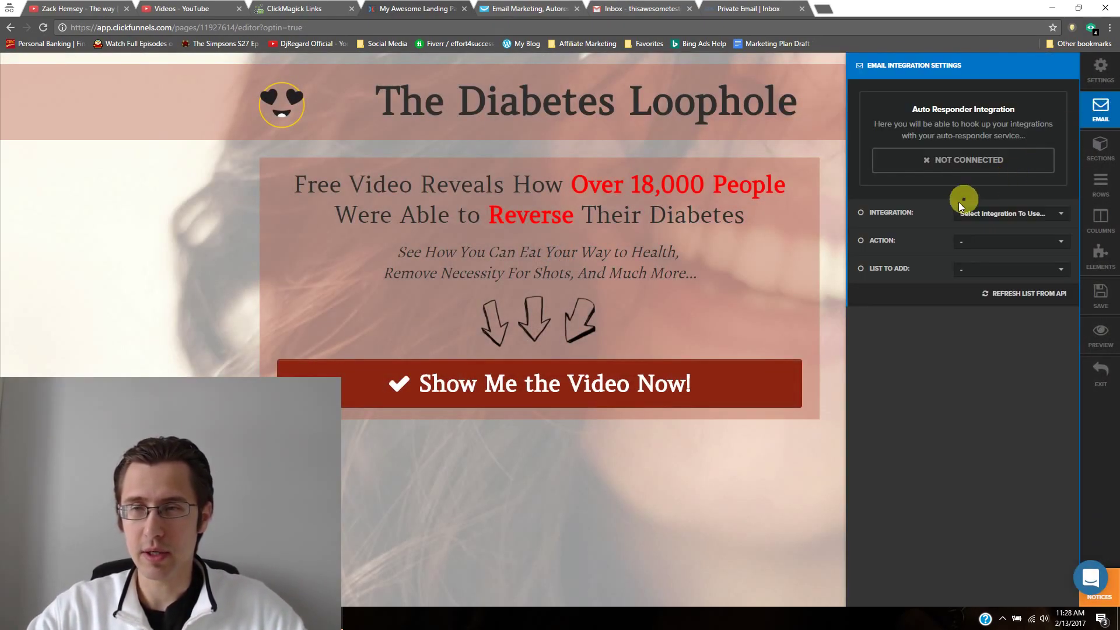
click(968, 213)
click(988, 282)
click(985, 241)
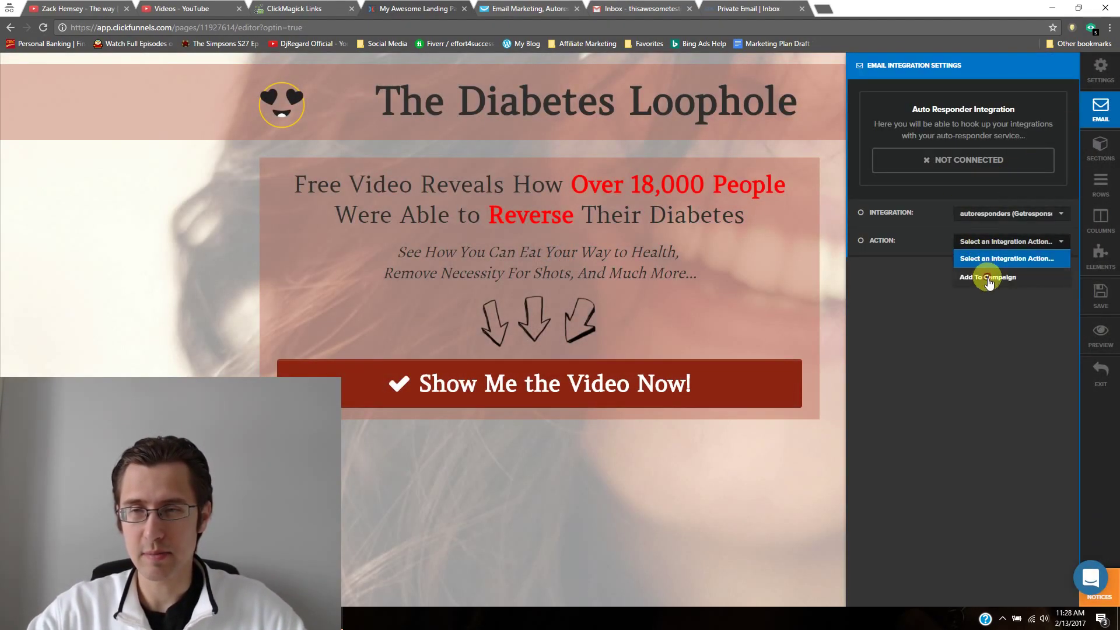
click(988, 278)
click(986, 269)
click(999, 316)
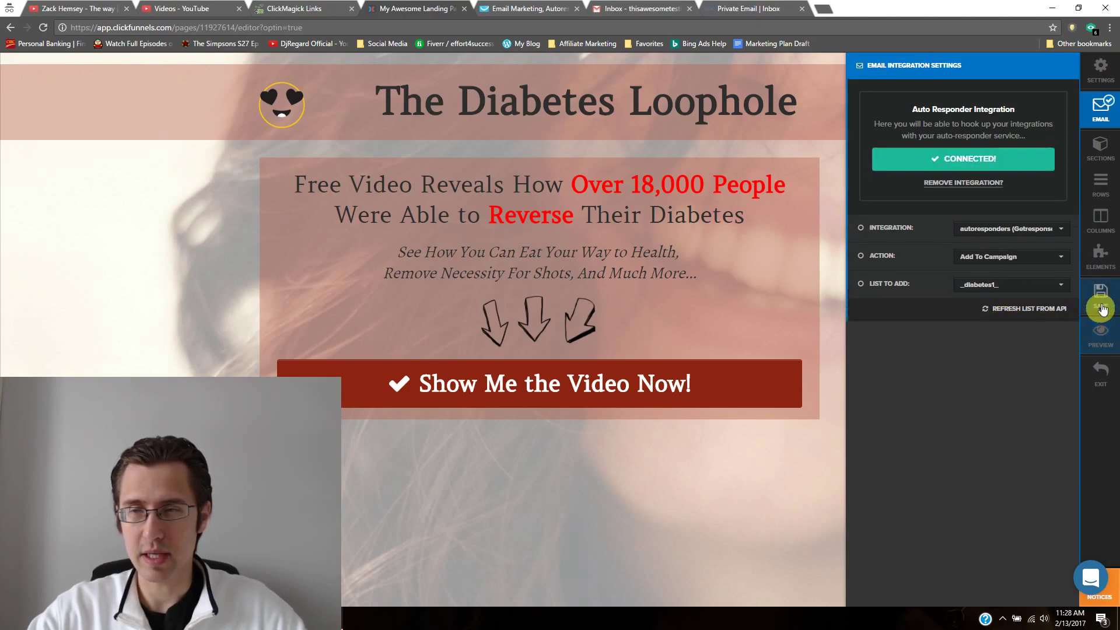
click(1100, 297)
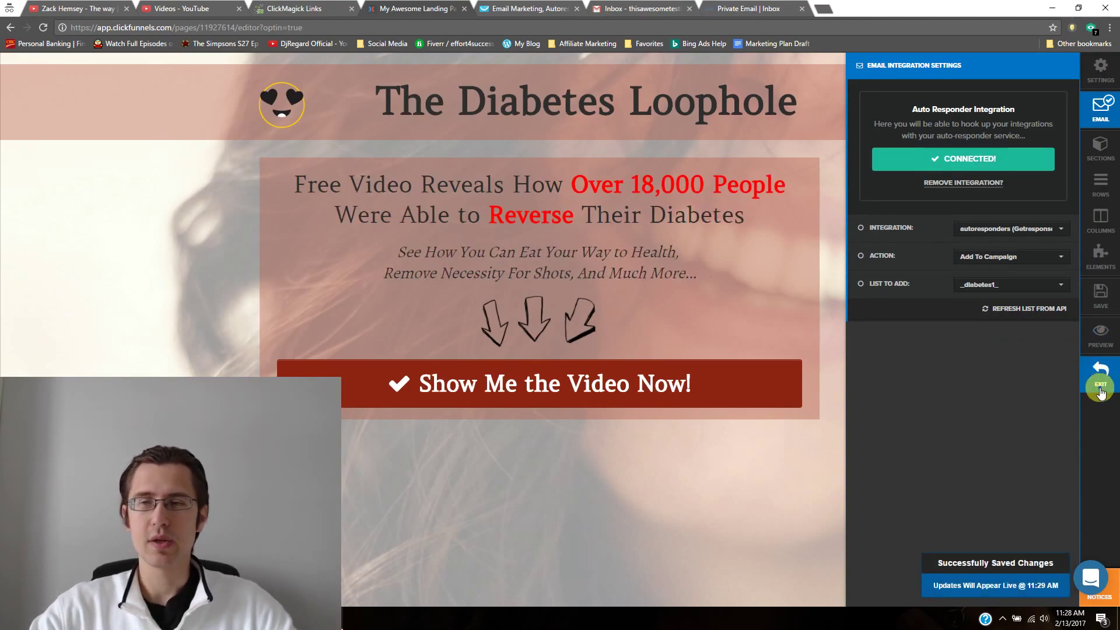
click(1101, 369)
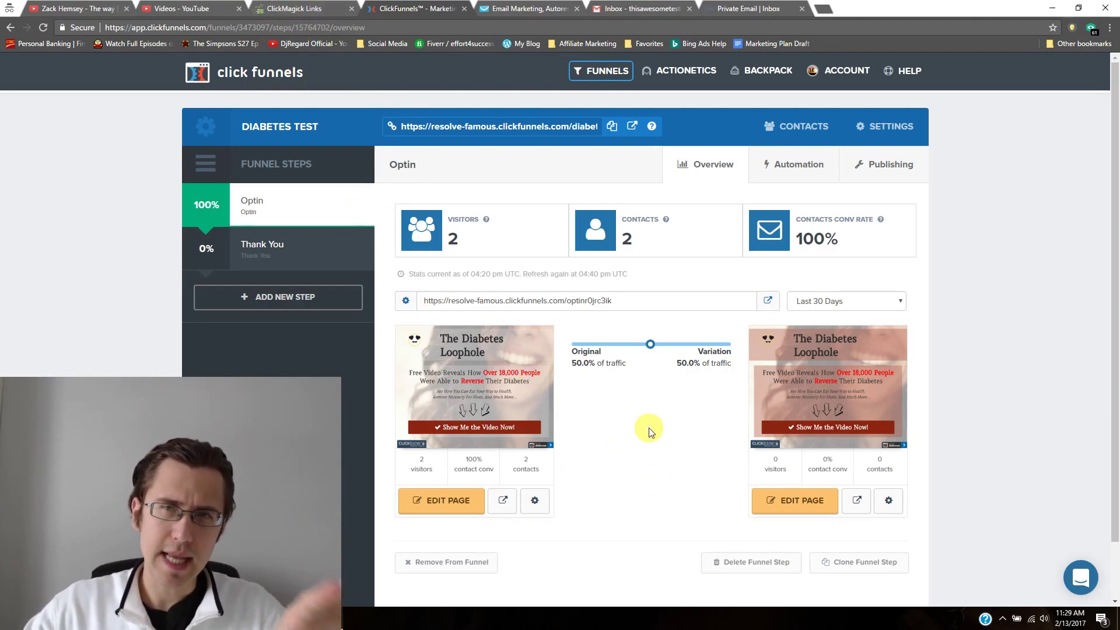
Step: Preview the original opt-in page, The Diabetes Loophole, in a new tab
click(502, 501)
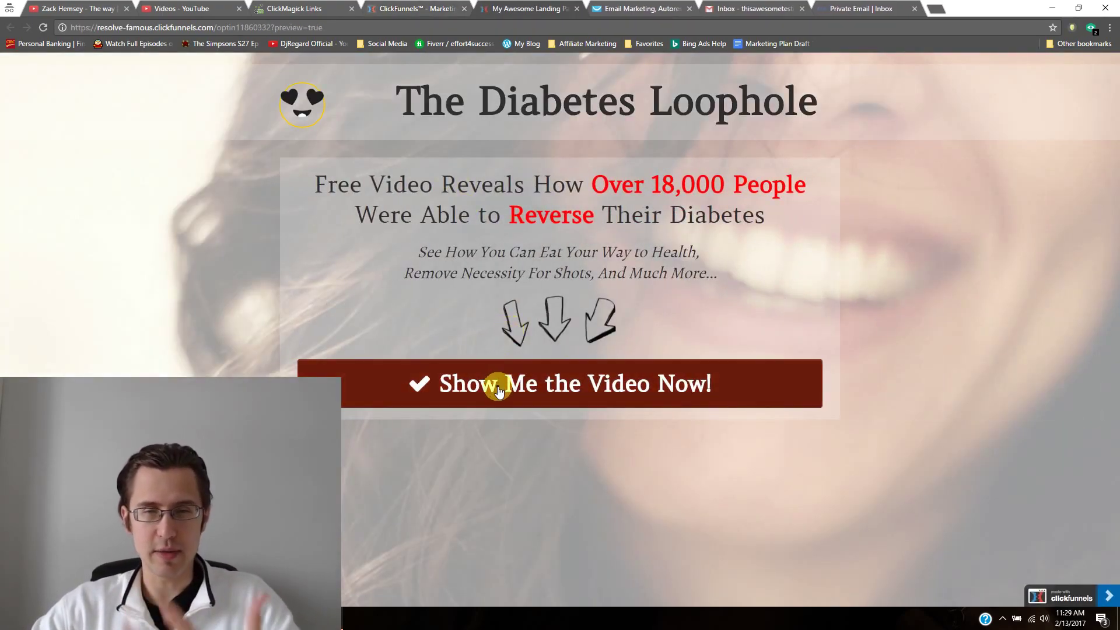
Step: Submit a test signup in the opt-in popup, replacing the prefilled email with a Gmail test address
click(498, 391)
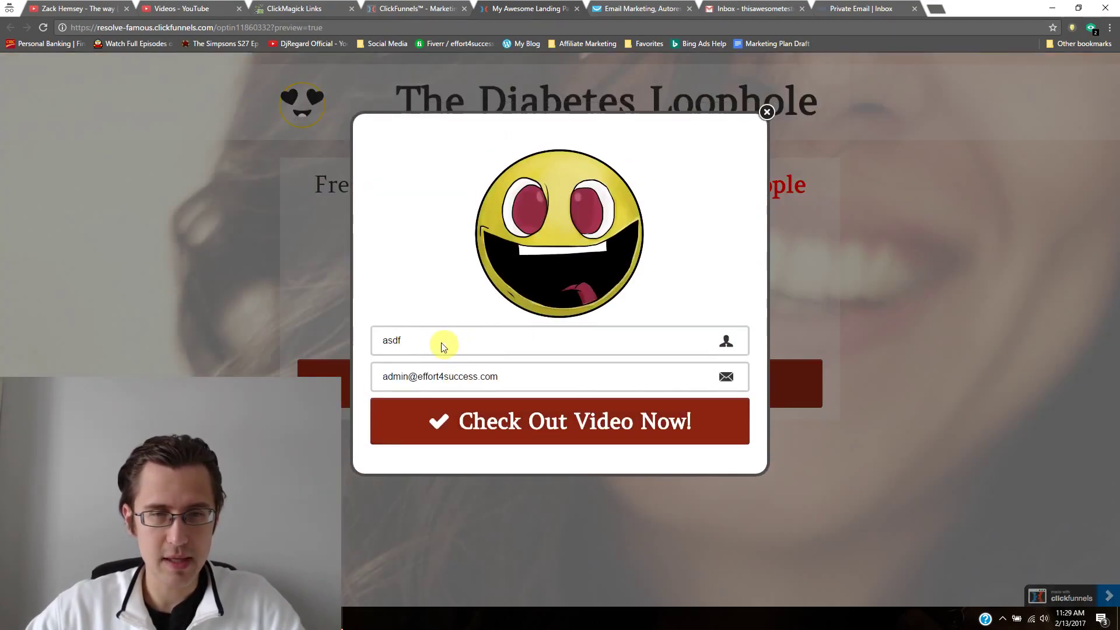
click(419, 339)
click(460, 367)
double_click(460, 367)
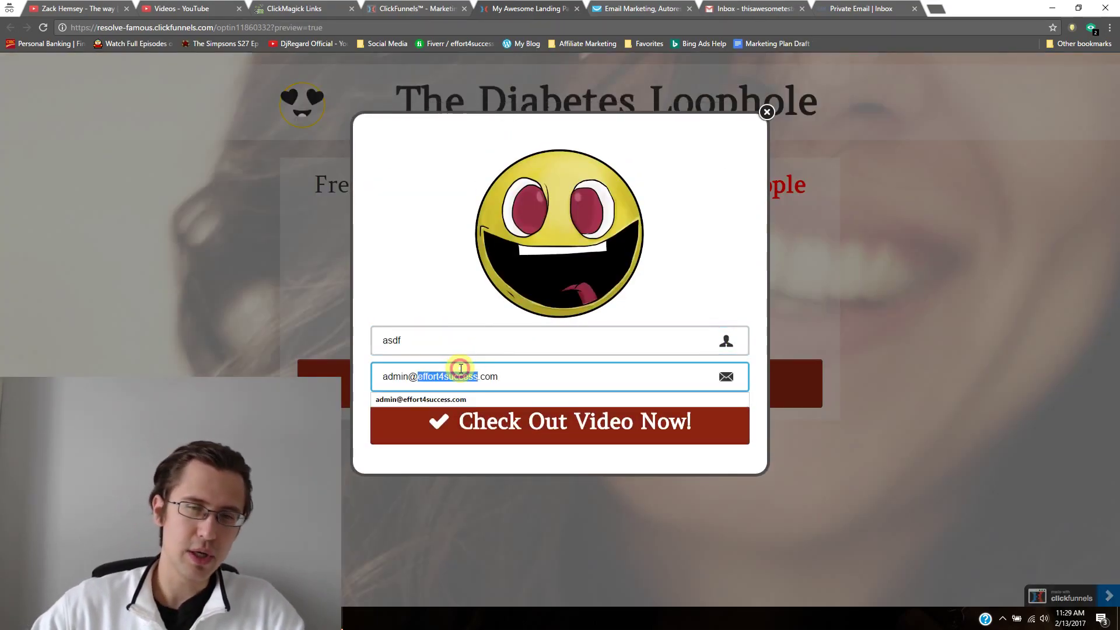
triple_click(460, 368)
key(BackSpace)
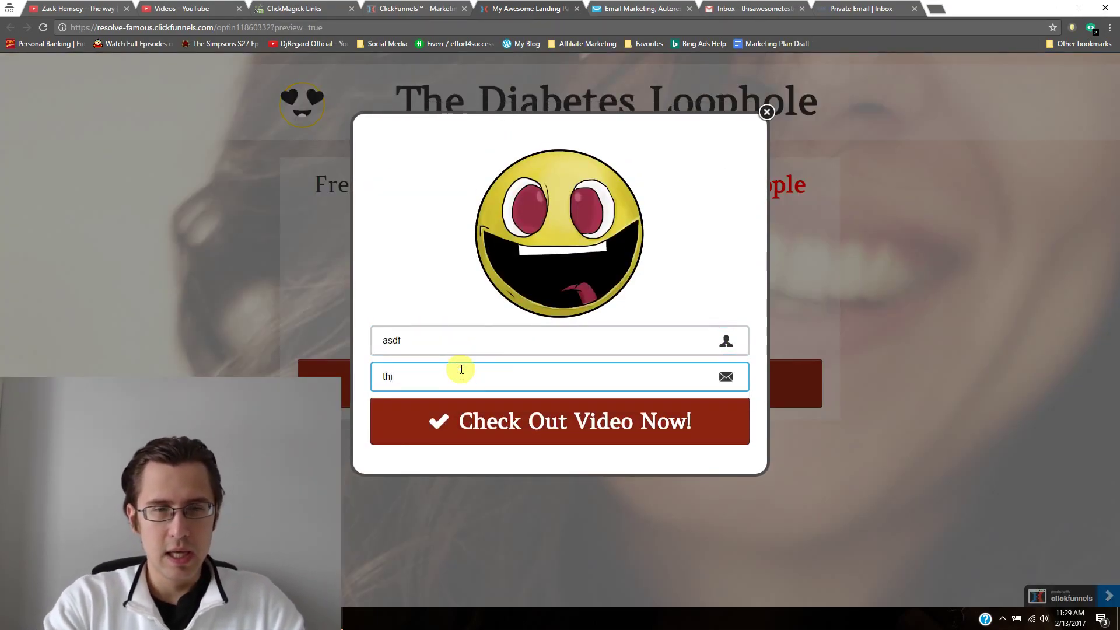
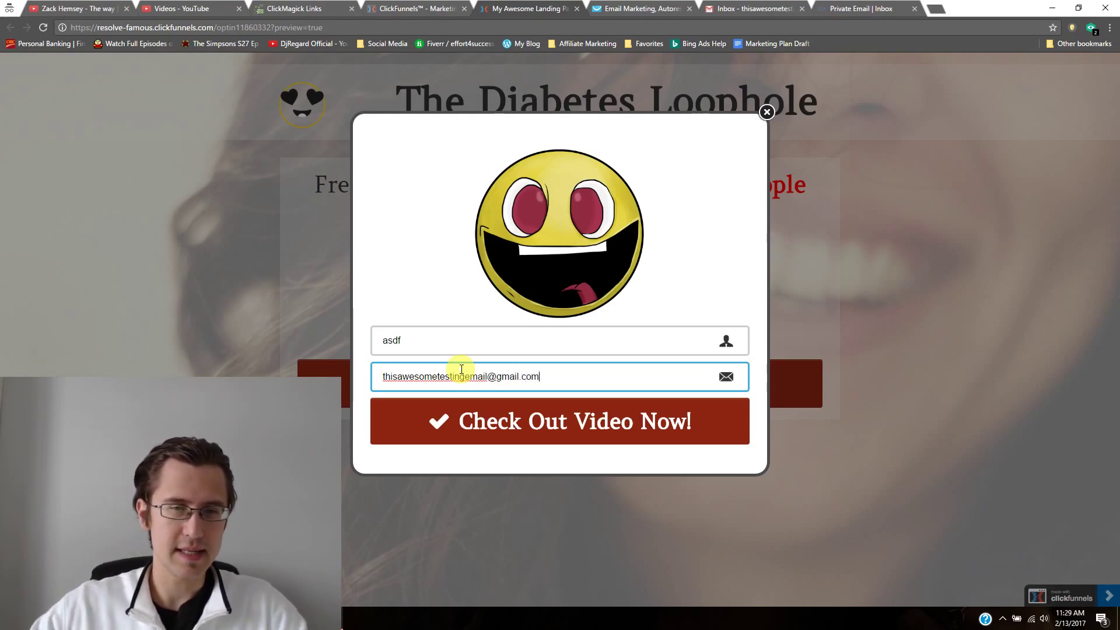
click(472, 423)
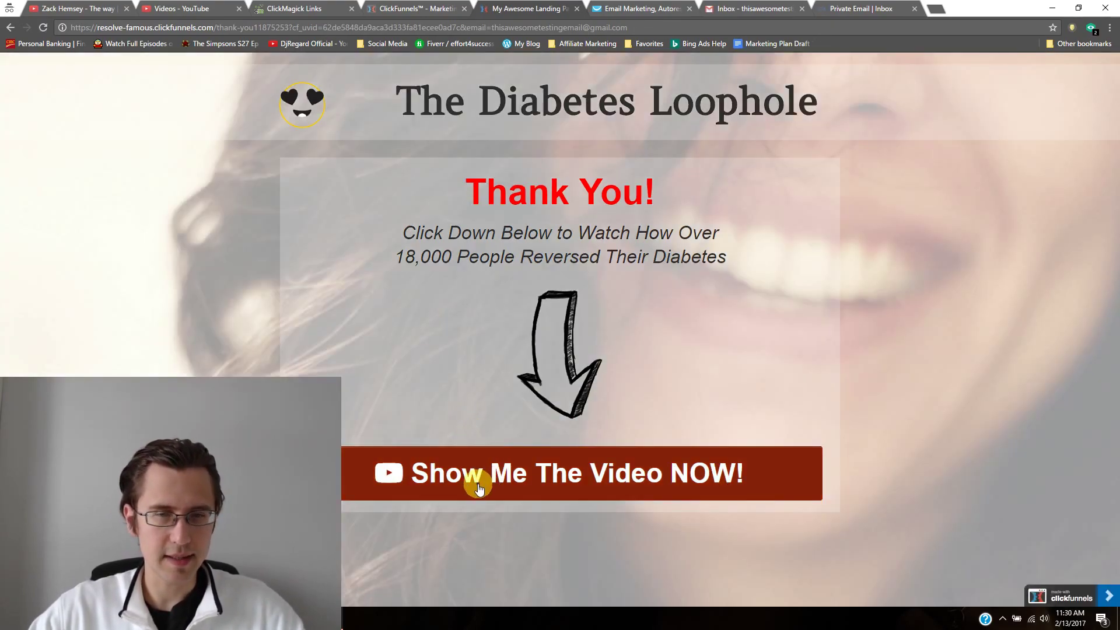
Step: Follow the Thank You page's video link, come back, and switch to the Gmail inbox
click(494, 453)
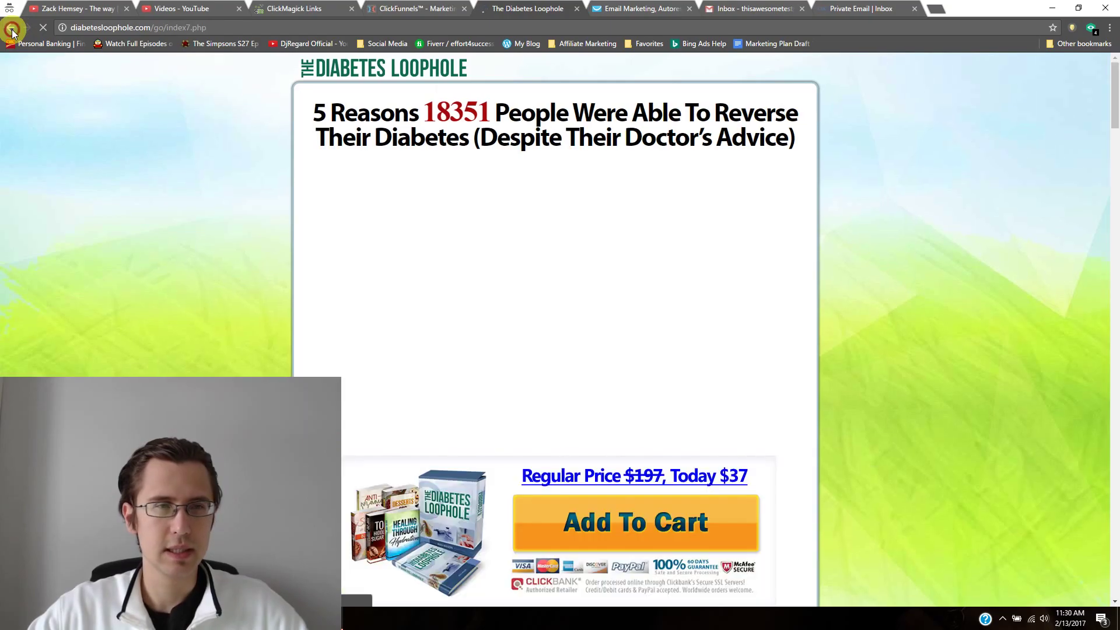
click(11, 29)
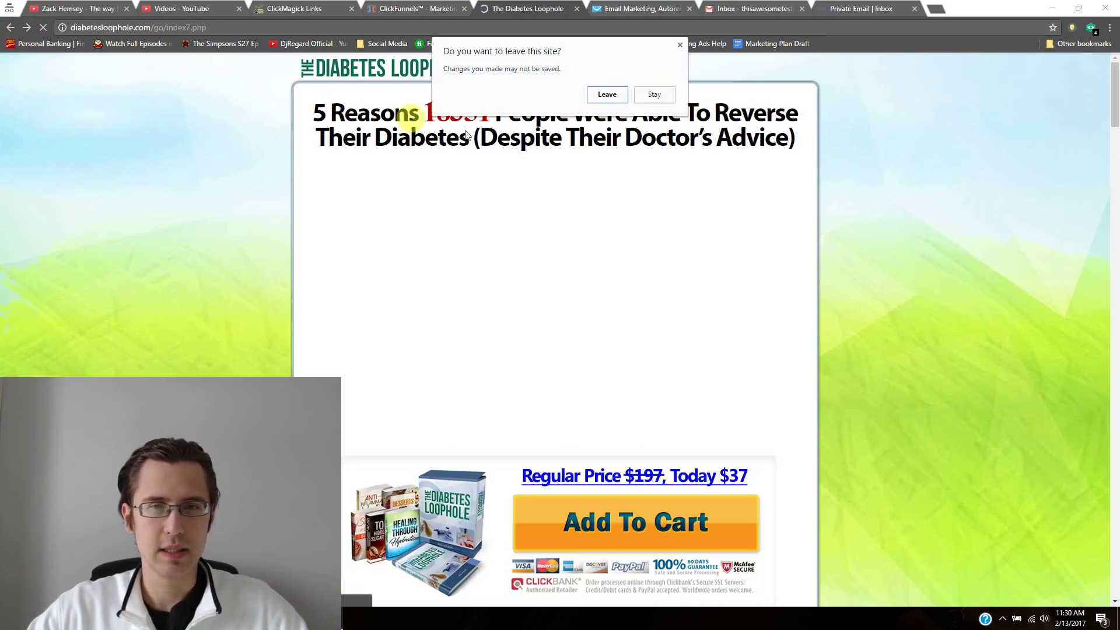
click(603, 93)
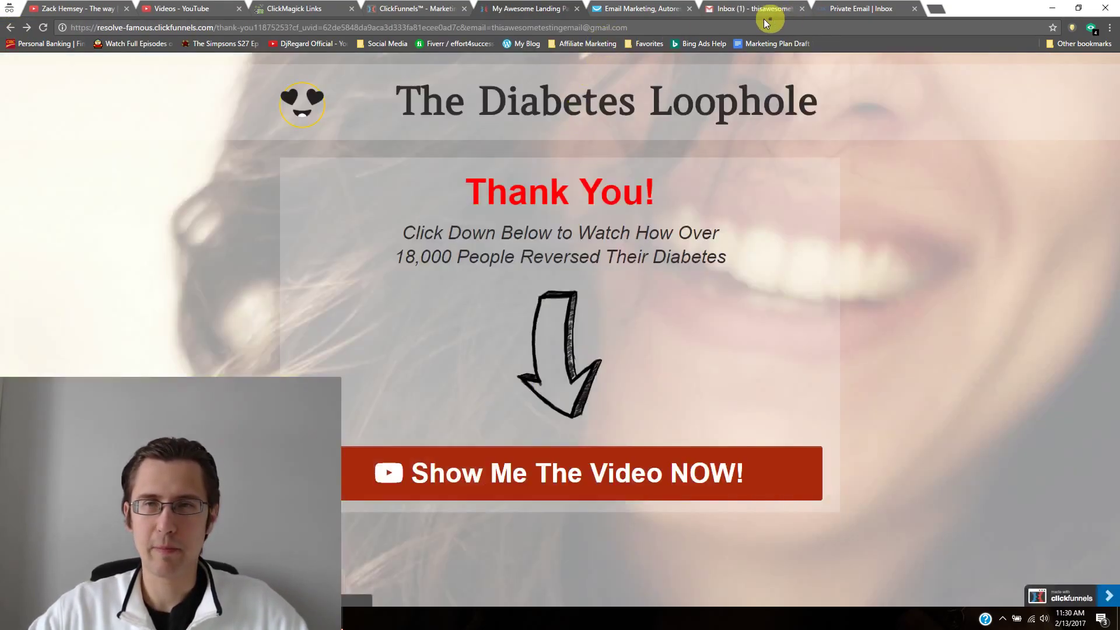
click(764, 13)
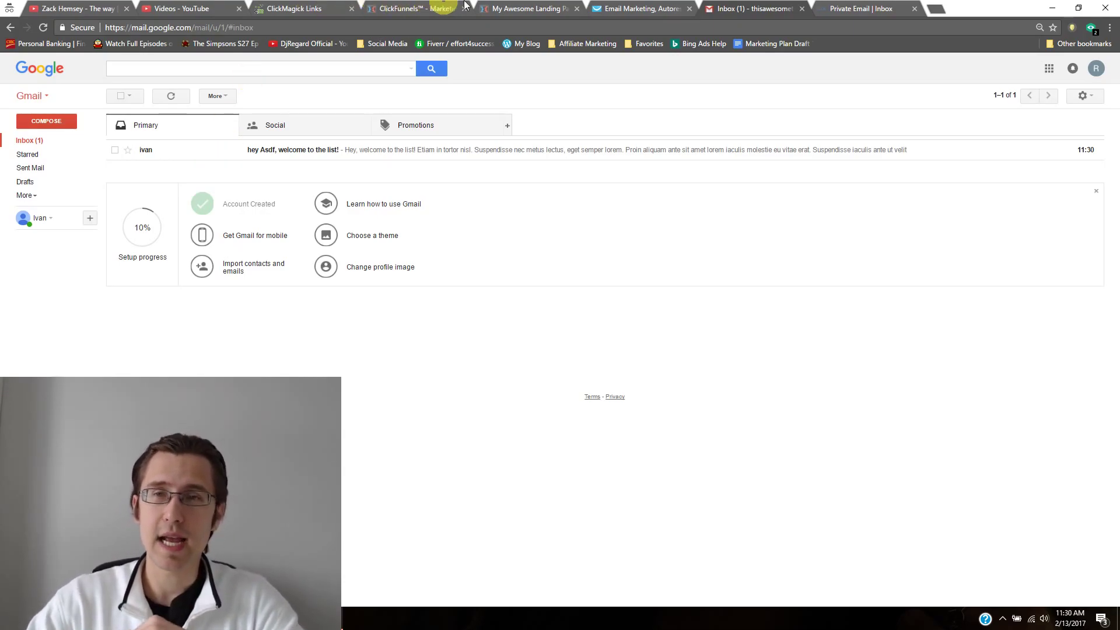
Step: Check the Private Email tab, then open and scroll through Gmail's 'Hey, welcome to the list!' email
click(863, 8)
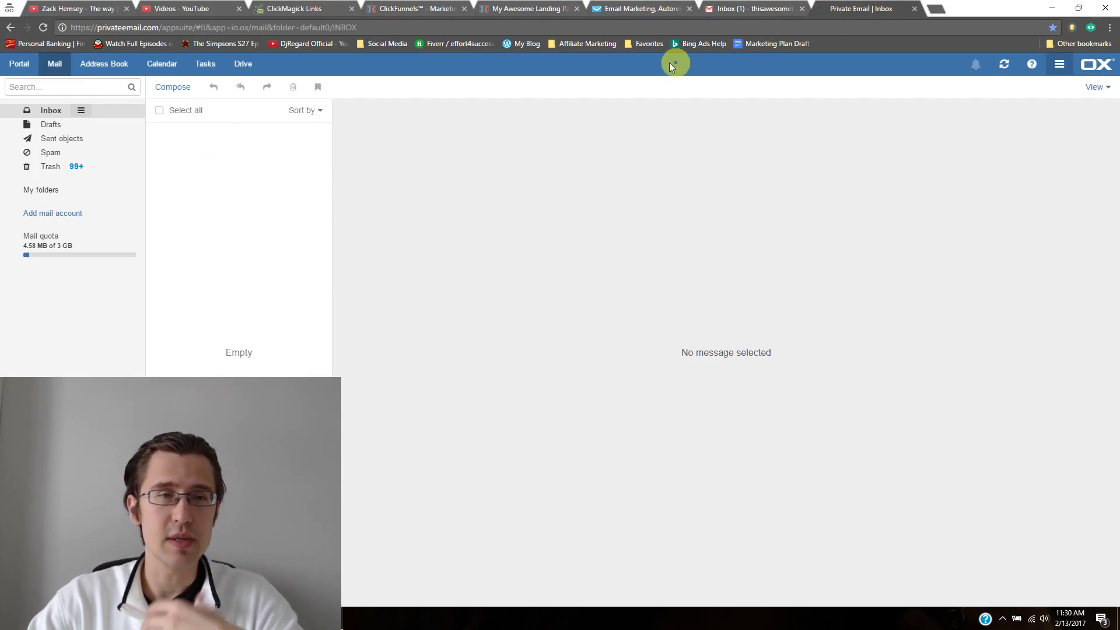
click(758, 8)
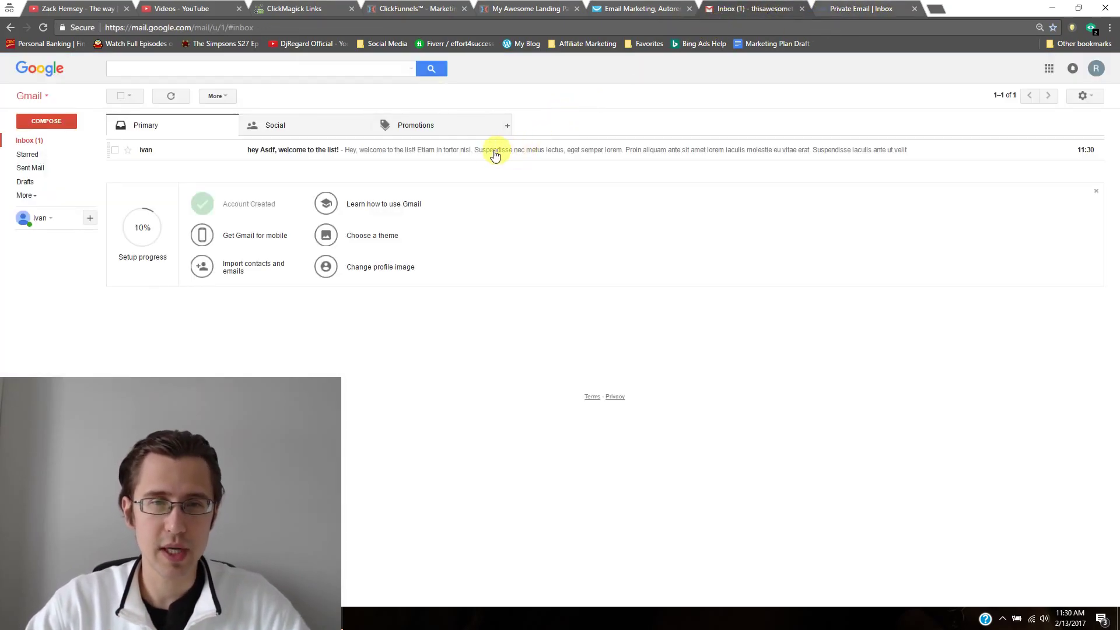
click(458, 149)
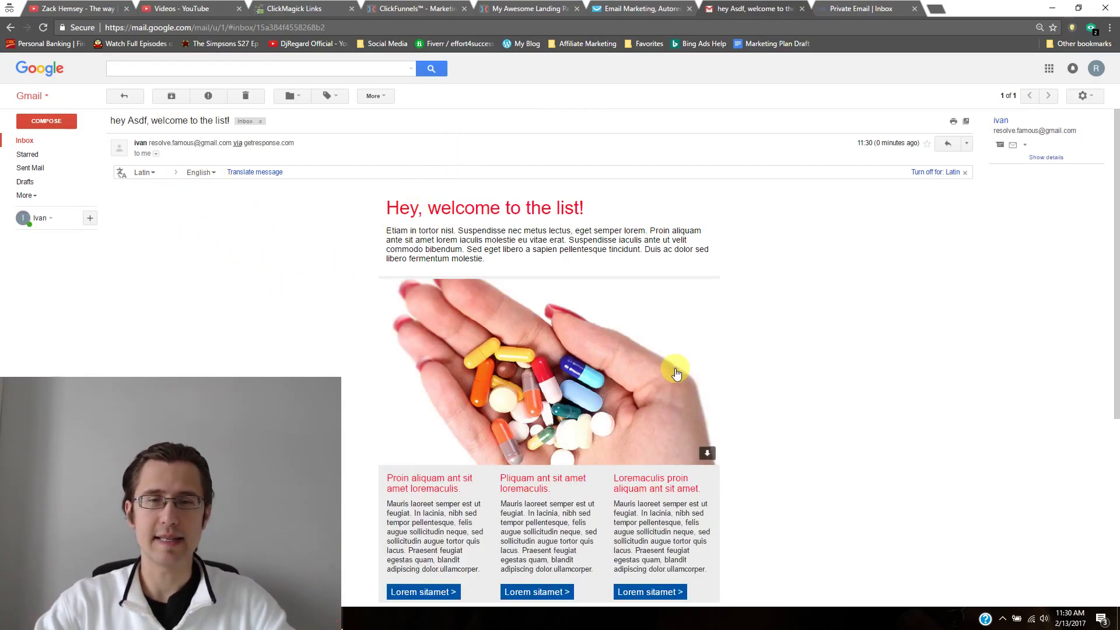
scroll(677, 374, down, 3)
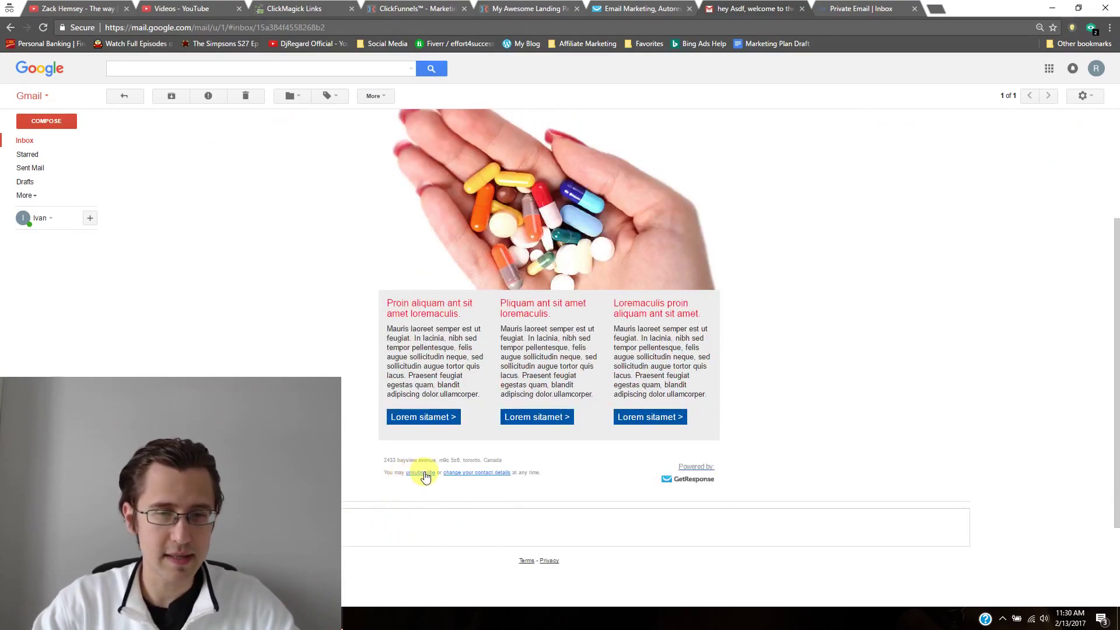
scroll(430, 469, up, 3)
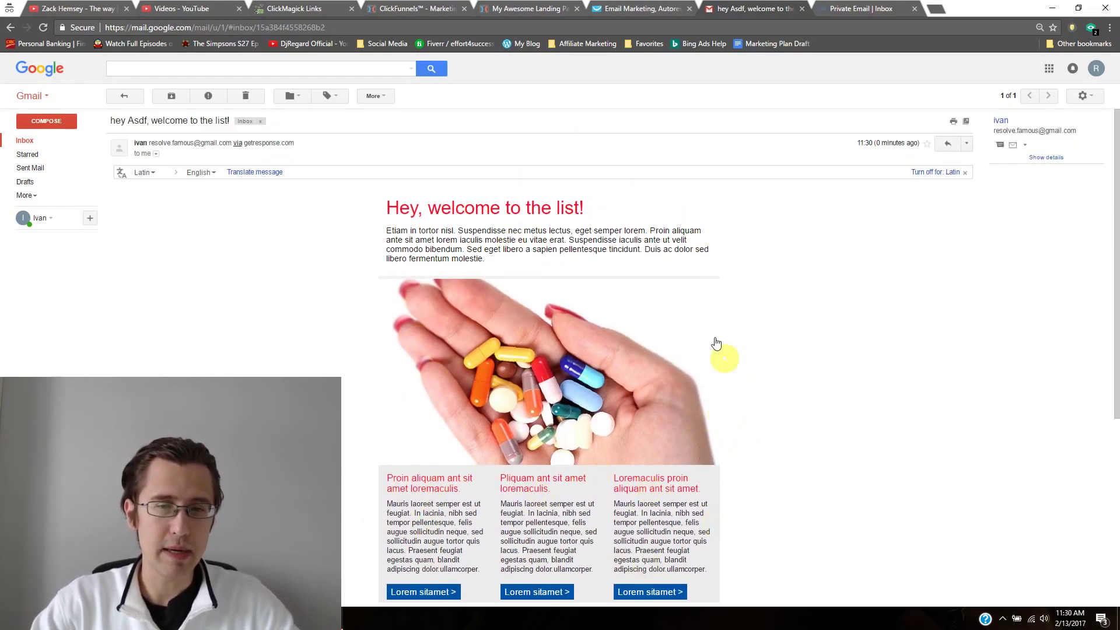